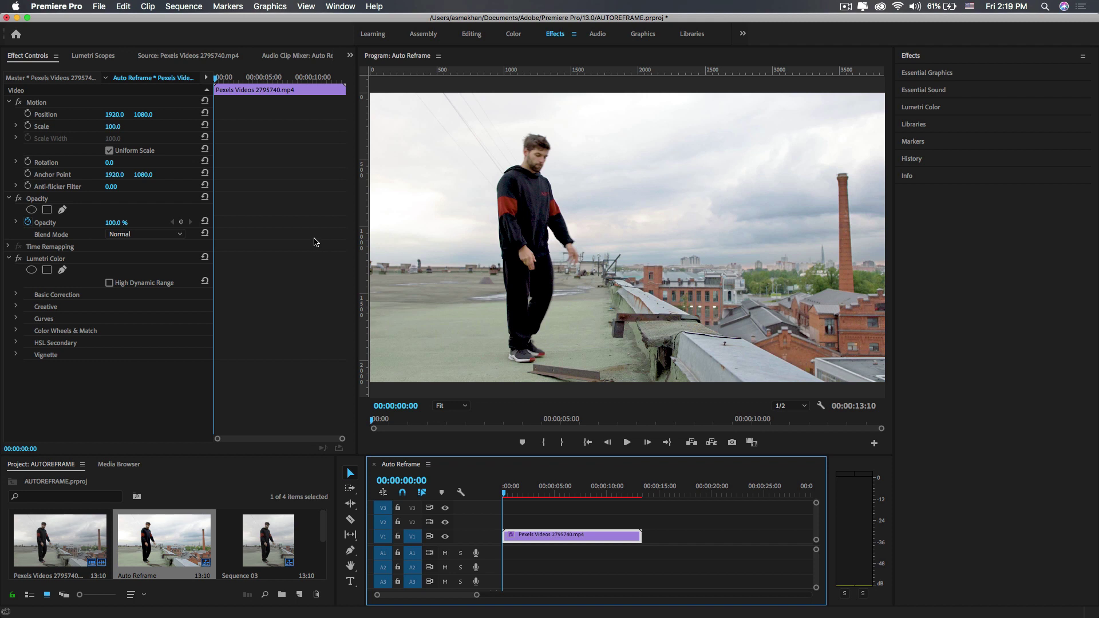
Create a new sequence with a square 1080×1080 frame size.
click(99, 6)
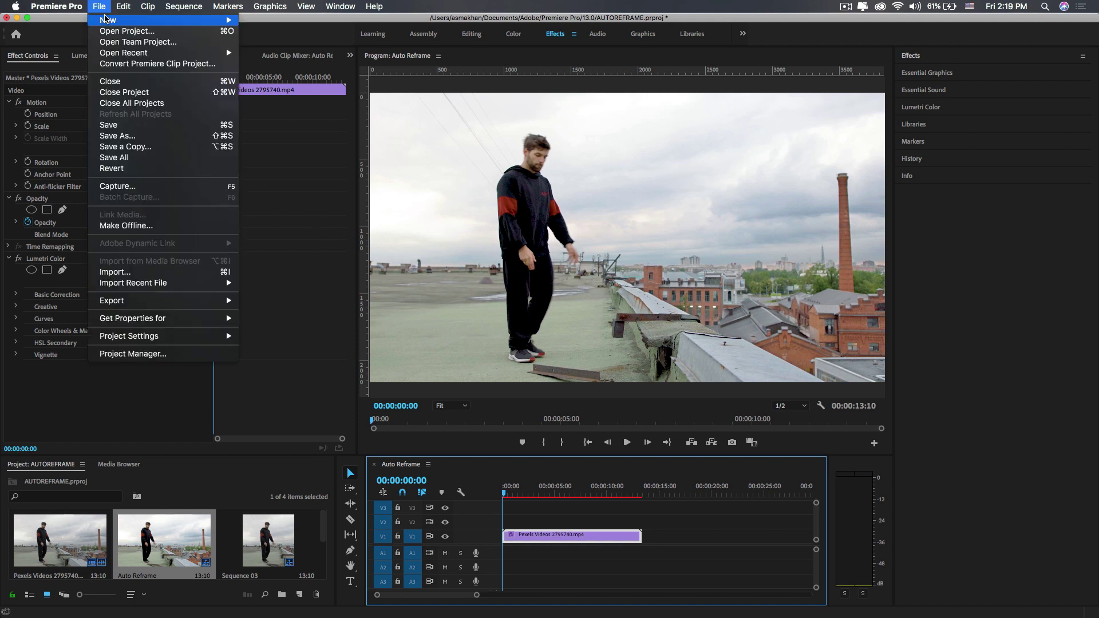
mouse_move(193, 22)
click(272, 45)
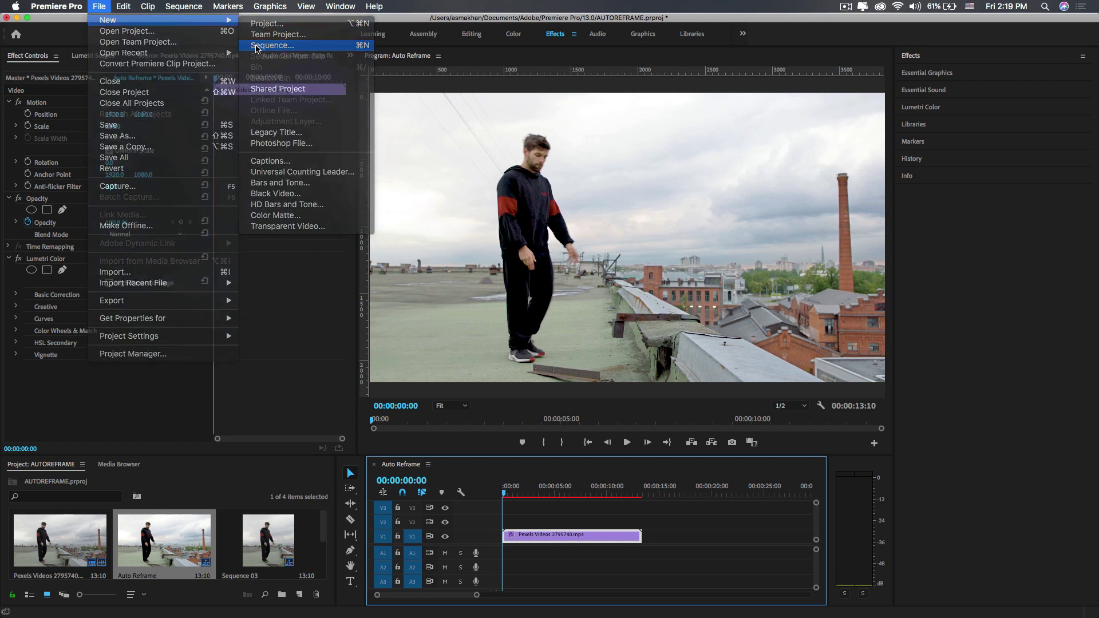
click(435, 142)
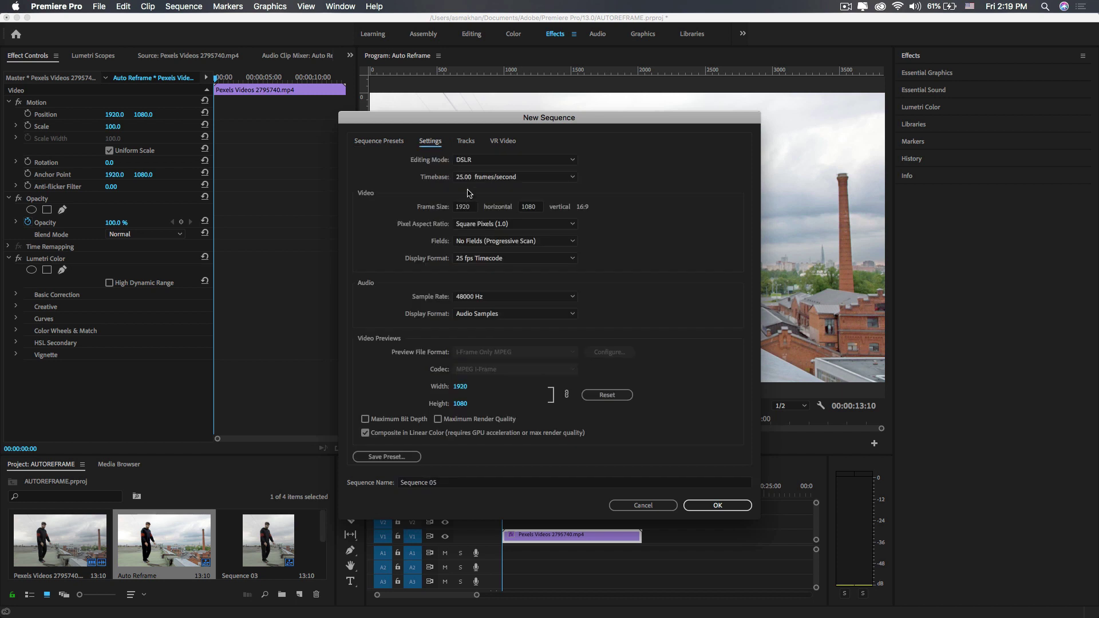
click(467, 209)
text(1080)
click(666, 252)
click(708, 509)
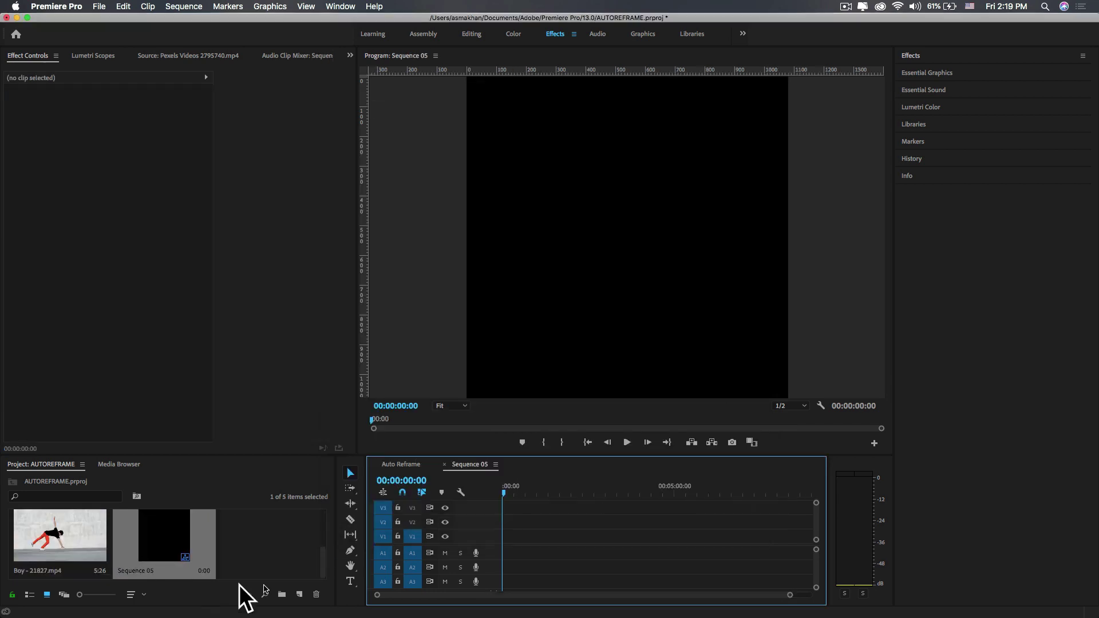
Place the Pexels rooftop clip on V1, keeping the square sequence settings.
drag(323, 569, 324, 529)
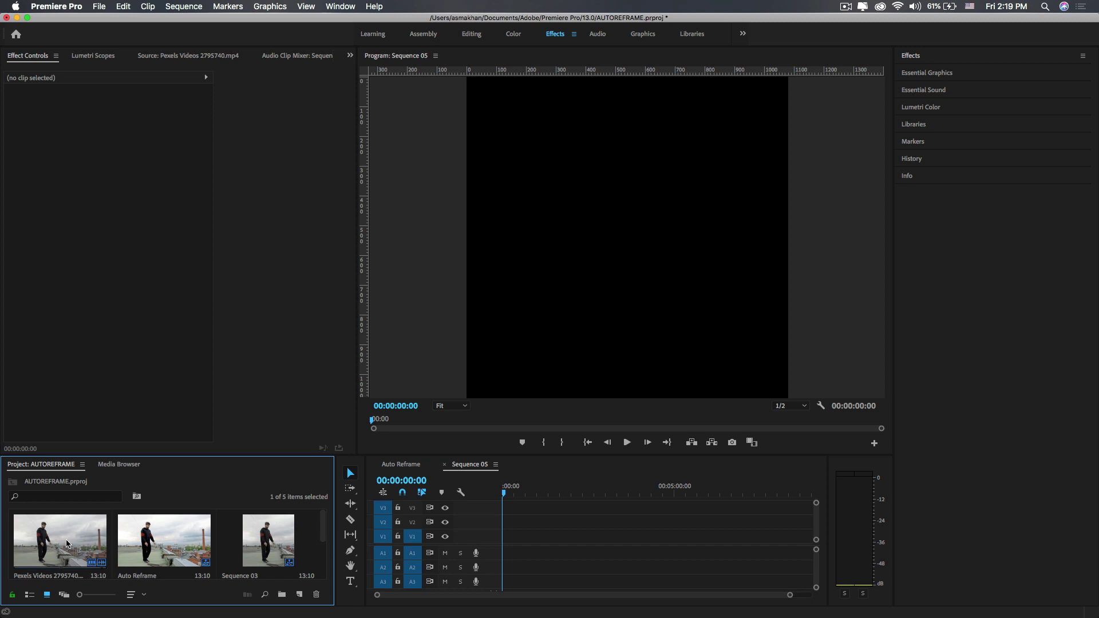
drag(68, 545, 475, 548)
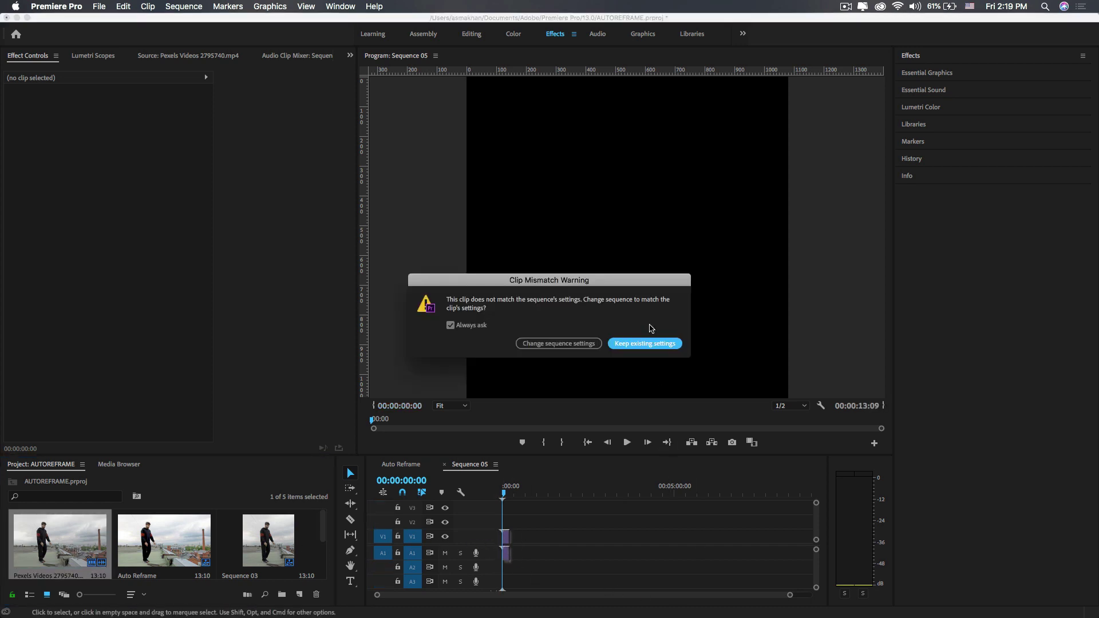
click(644, 348)
drag(785, 594, 648, 594)
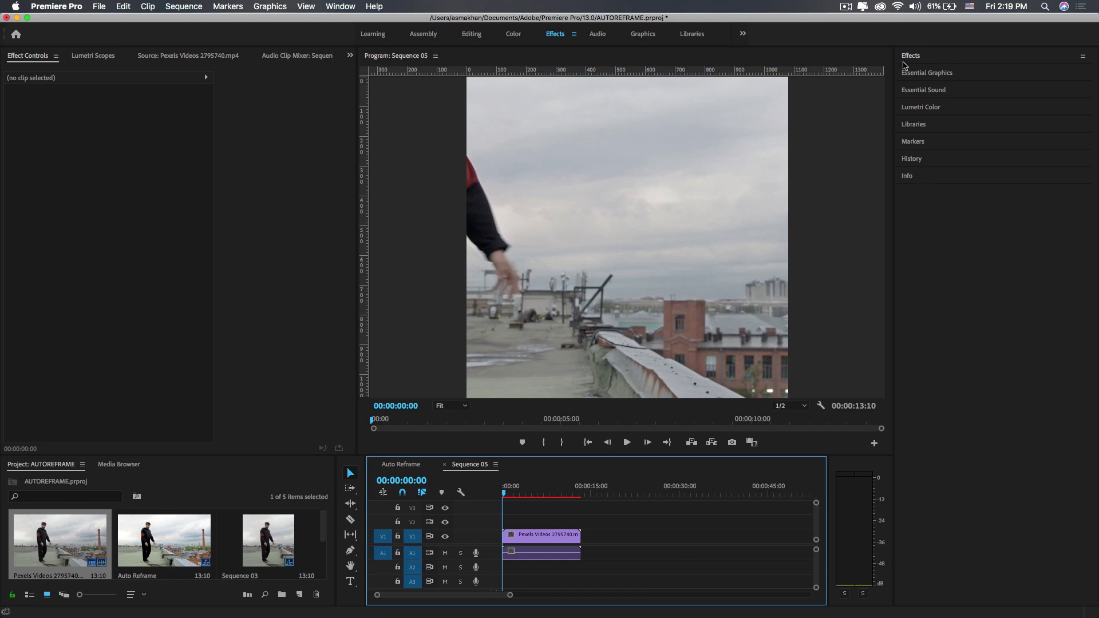
Search the effects for 'auto refr' and apply Auto Reframe to the V1 clip.
click(912, 57)
click(925, 71)
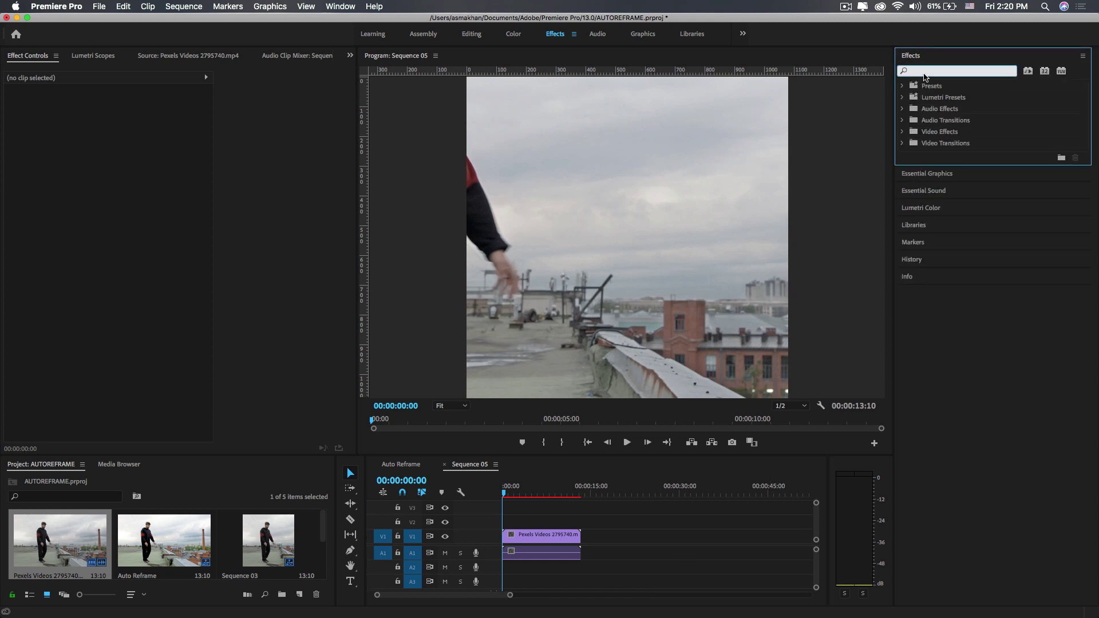
text(auto)
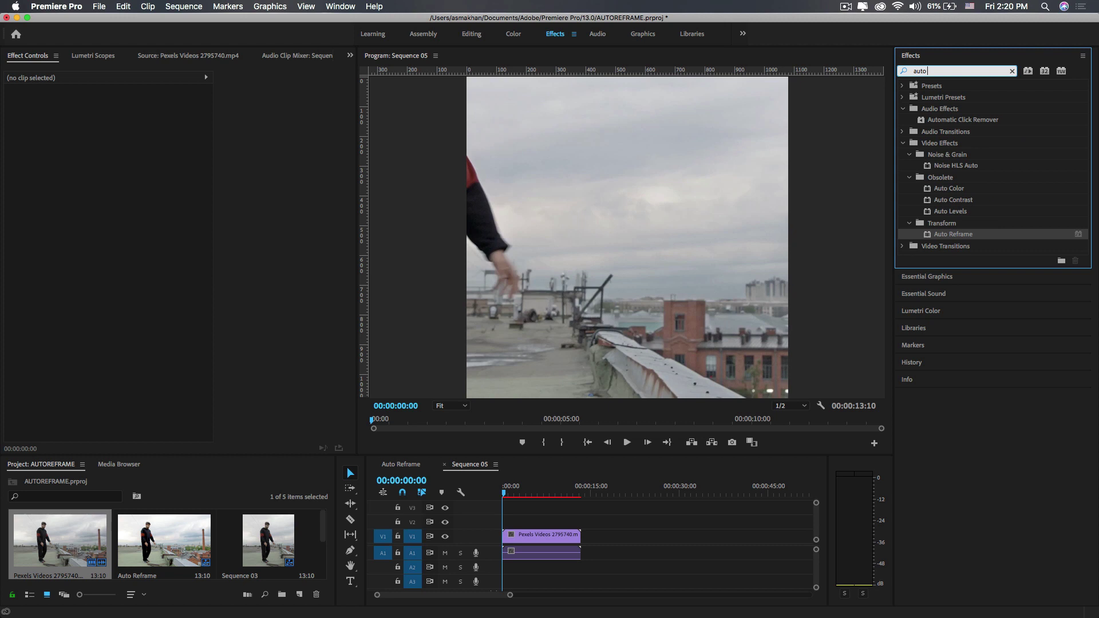
text( re)
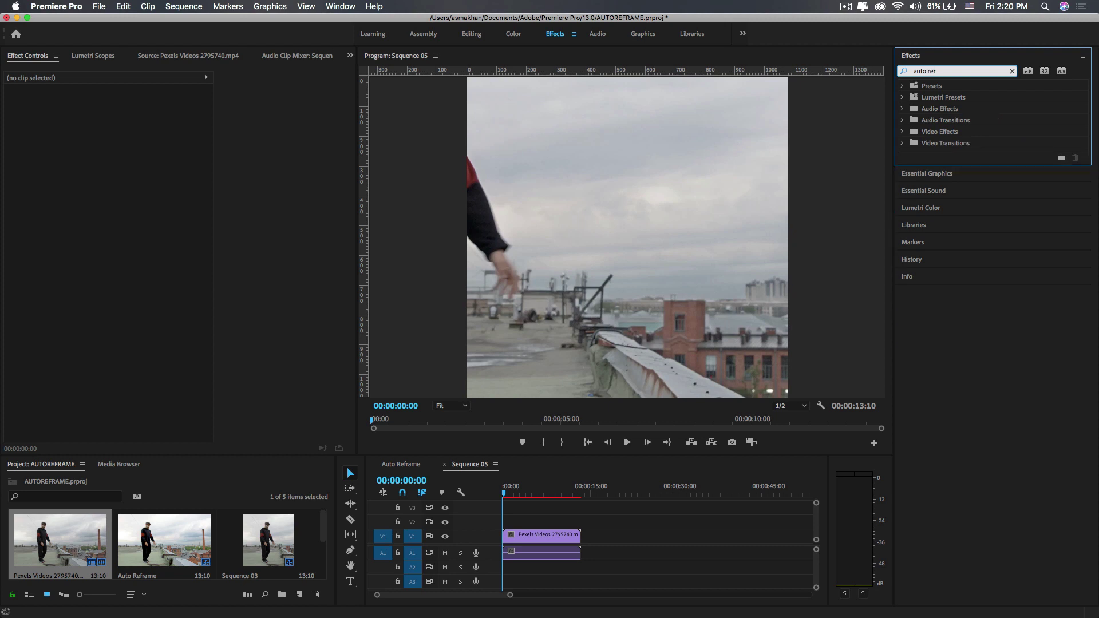
text(fr)
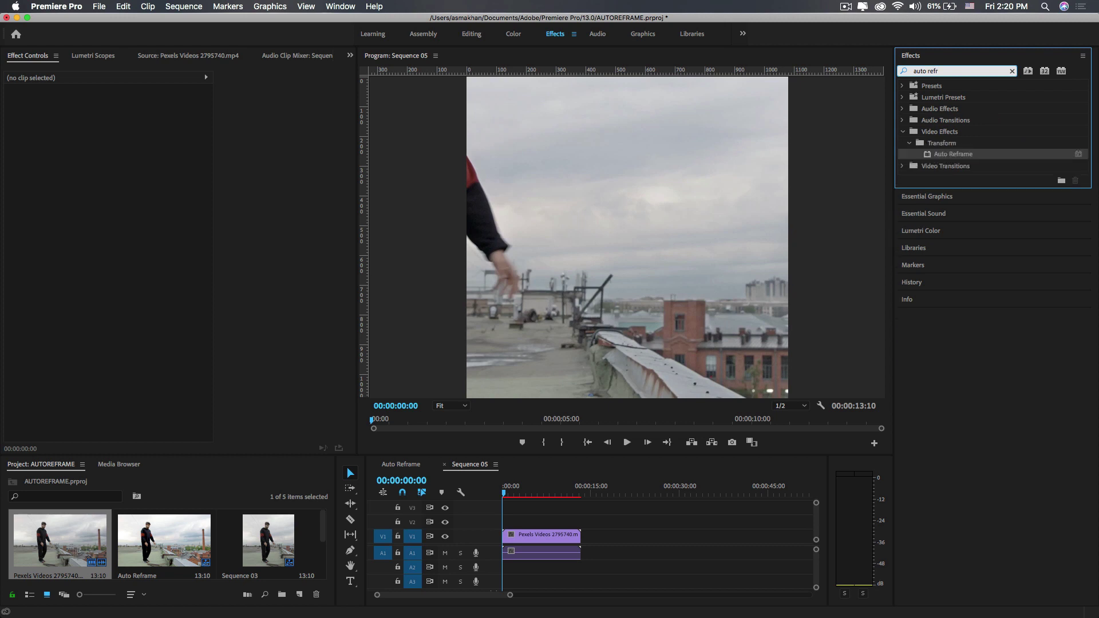
drag(956, 153, 527, 539)
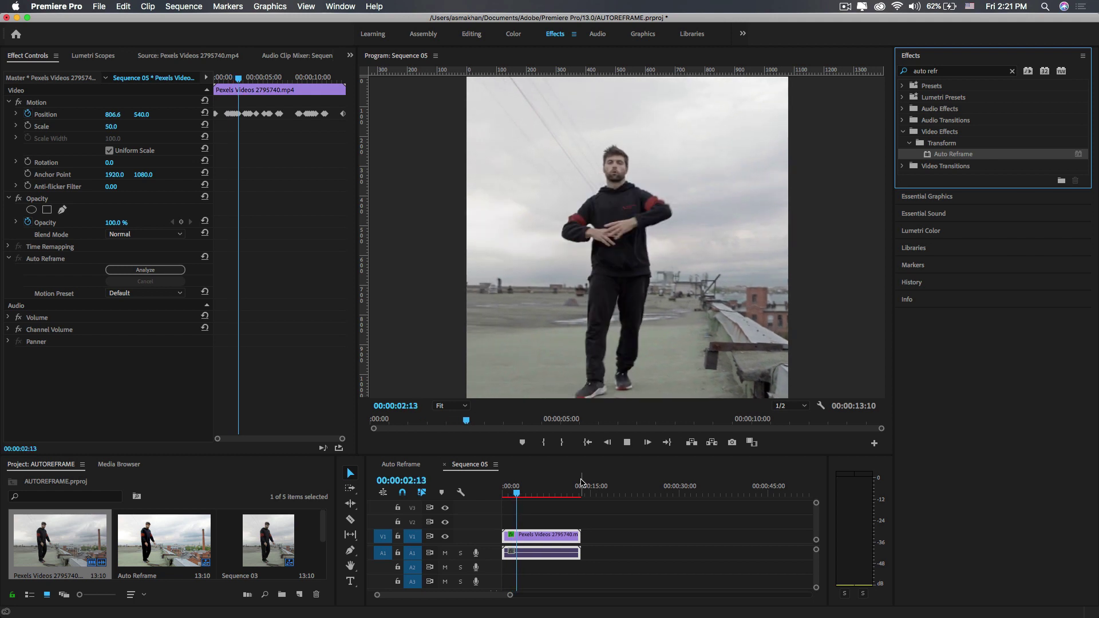
Scrub the timeline to 00:00:04:16 to check the reframed dancer.
click(530, 493)
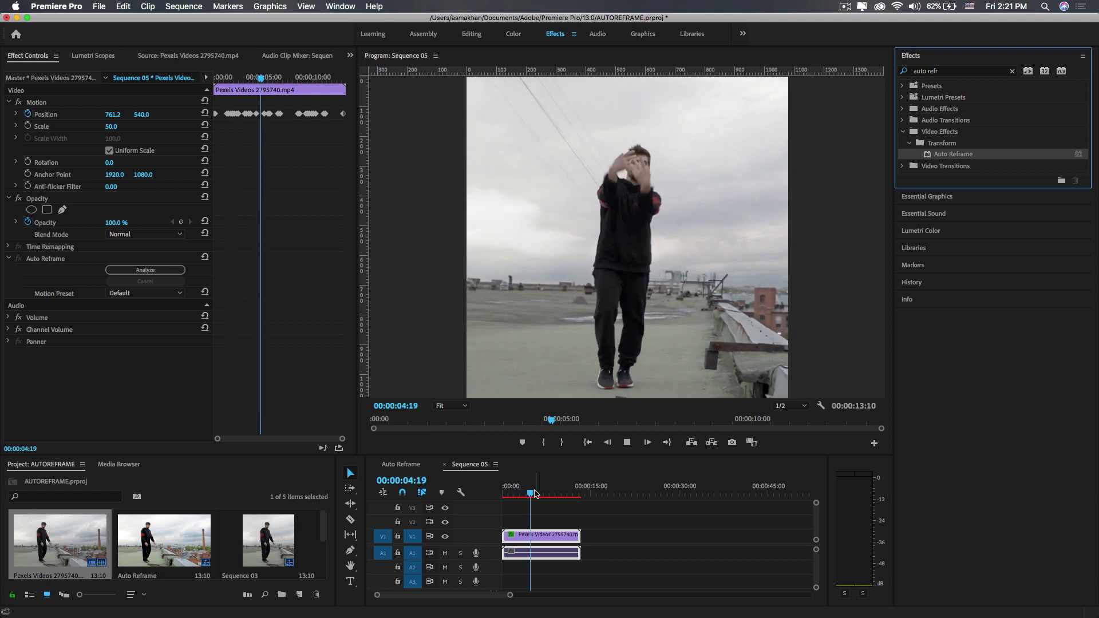
click(531, 493)
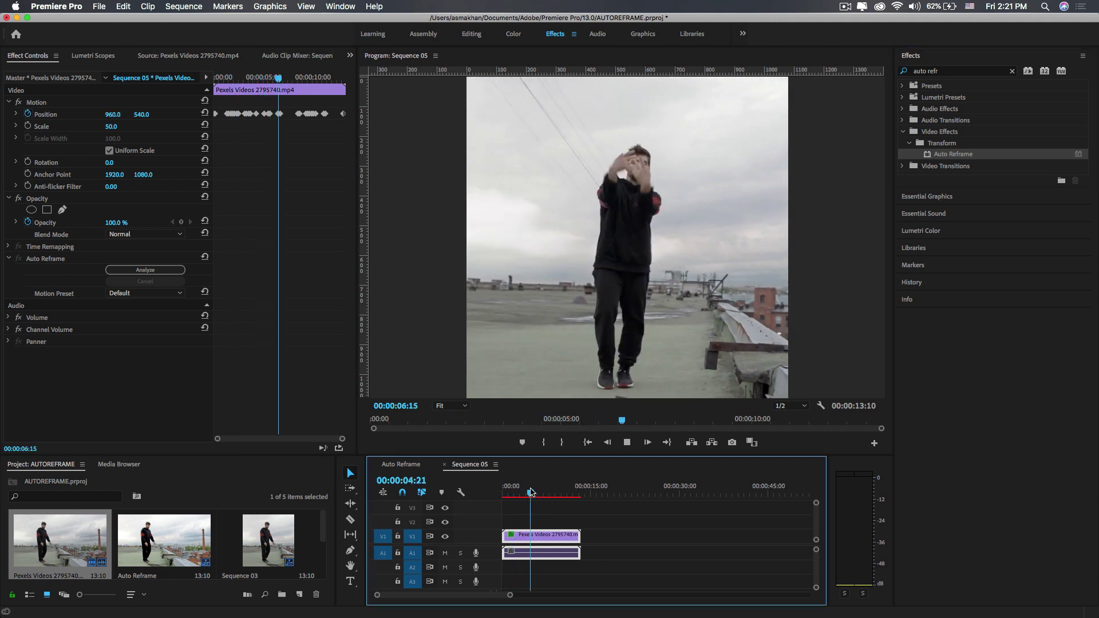
drag(532, 493, 528, 492)
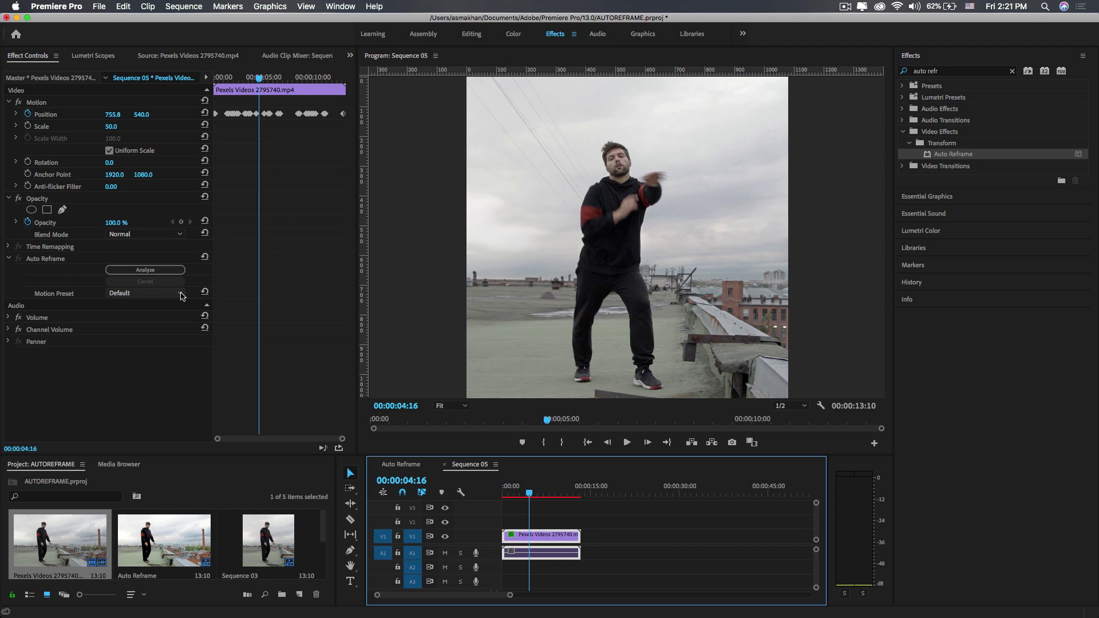
Set Auto Reframe's Motion Preset to Faster Motion, preview, then restore the workspace.
click(181, 294)
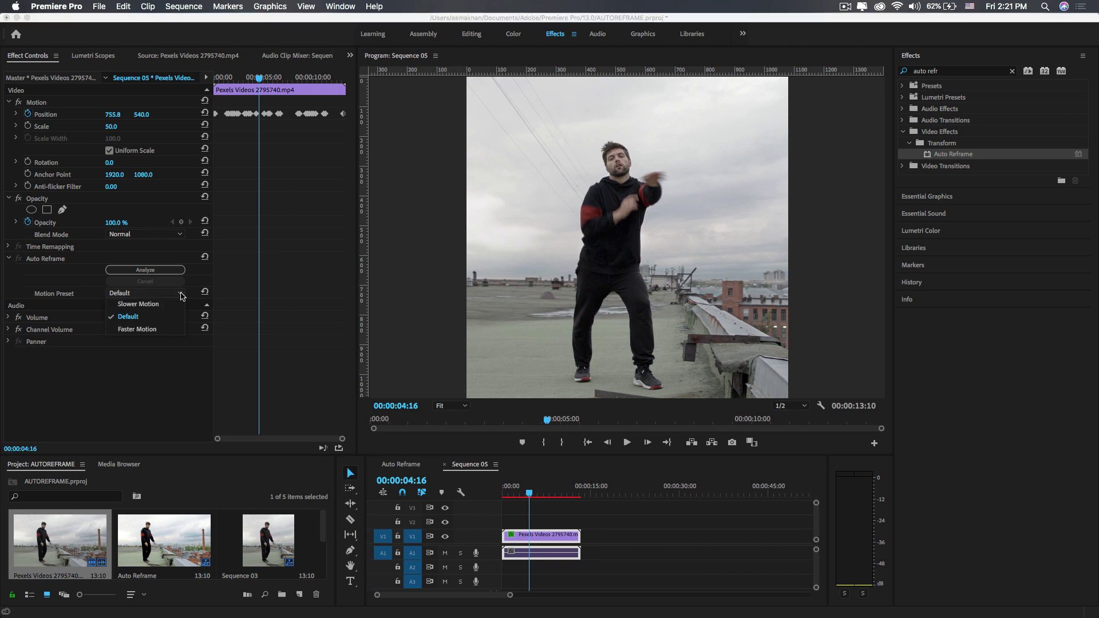
click(171, 330)
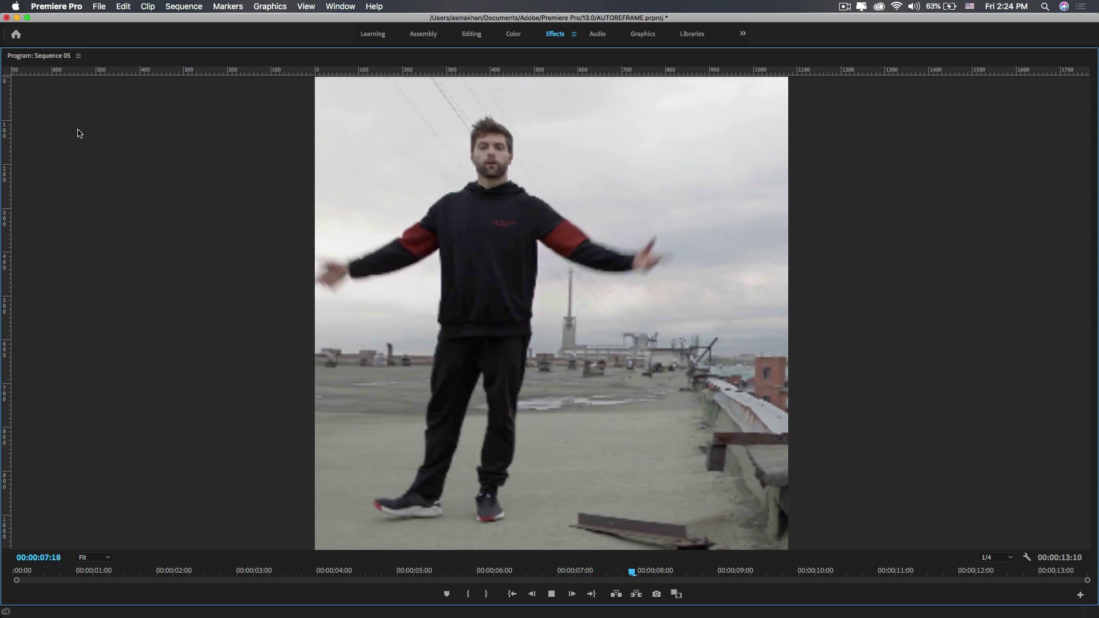
double_click(47, 57)
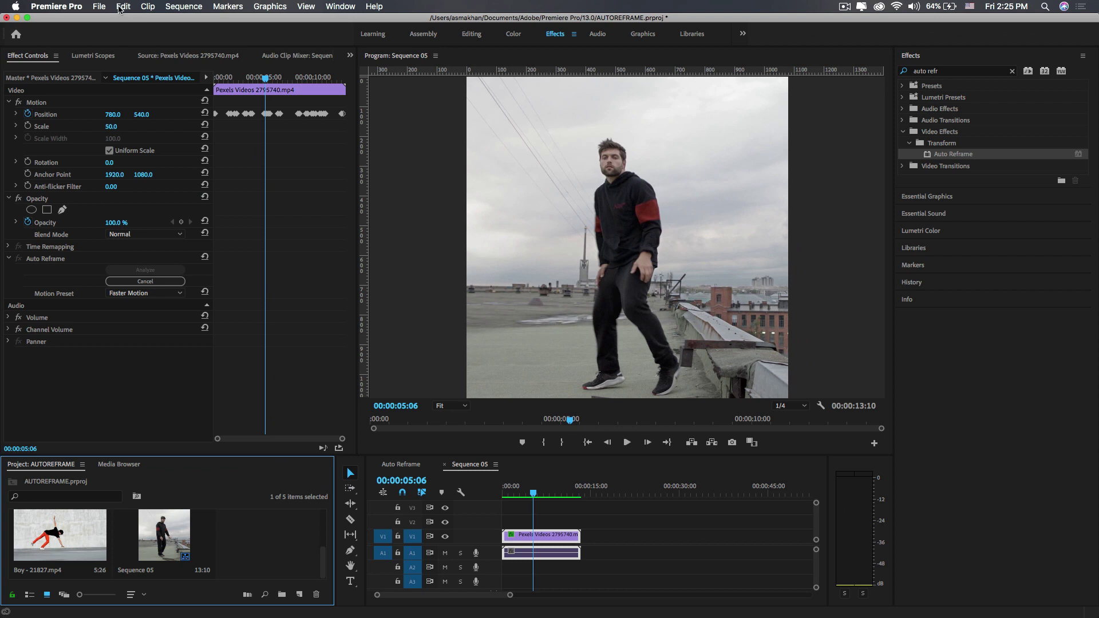
Create vertical Sequence 07 with a 9:16 frame height of 1920.
click(97, 8)
mouse_move(121, 25)
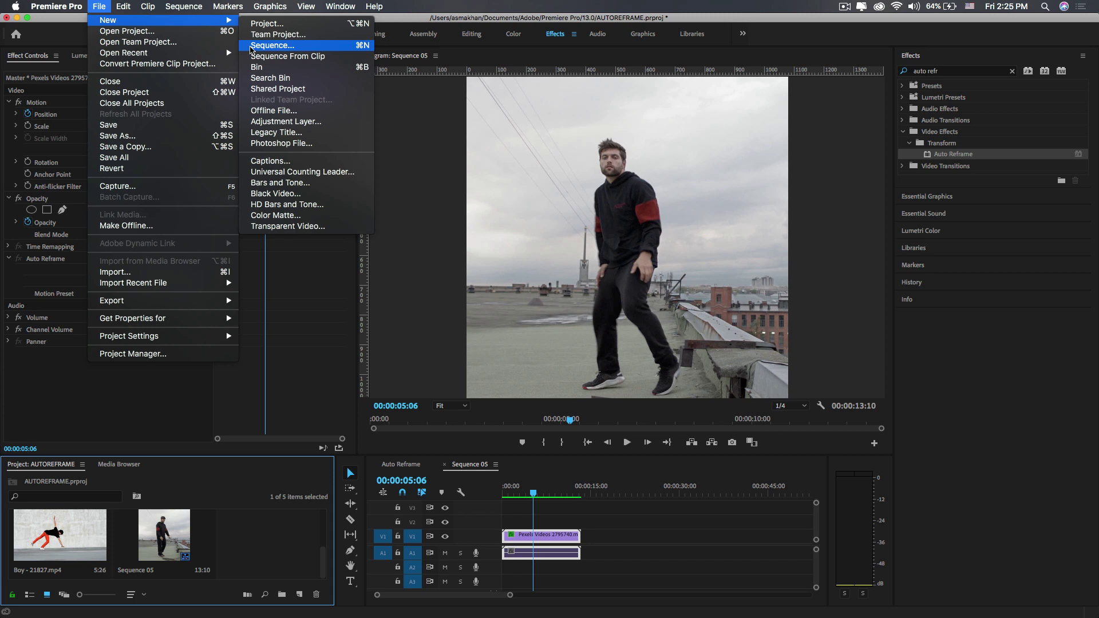
click(250, 46)
click(428, 141)
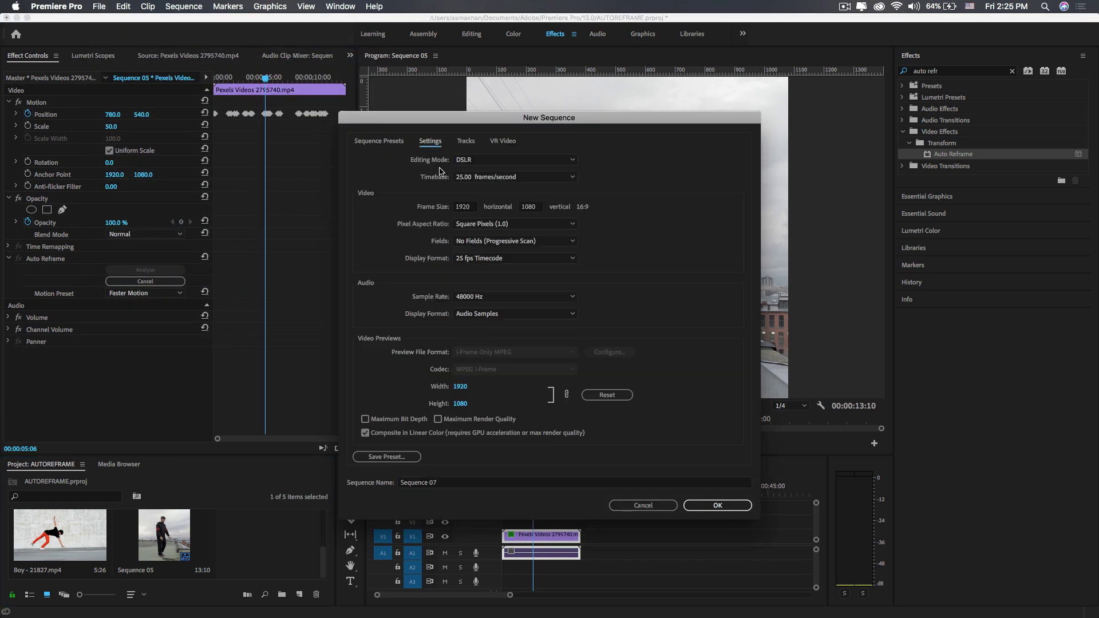
click(470, 208)
text(1)
click(522, 208)
text(1920)
click(720, 267)
click(717, 505)
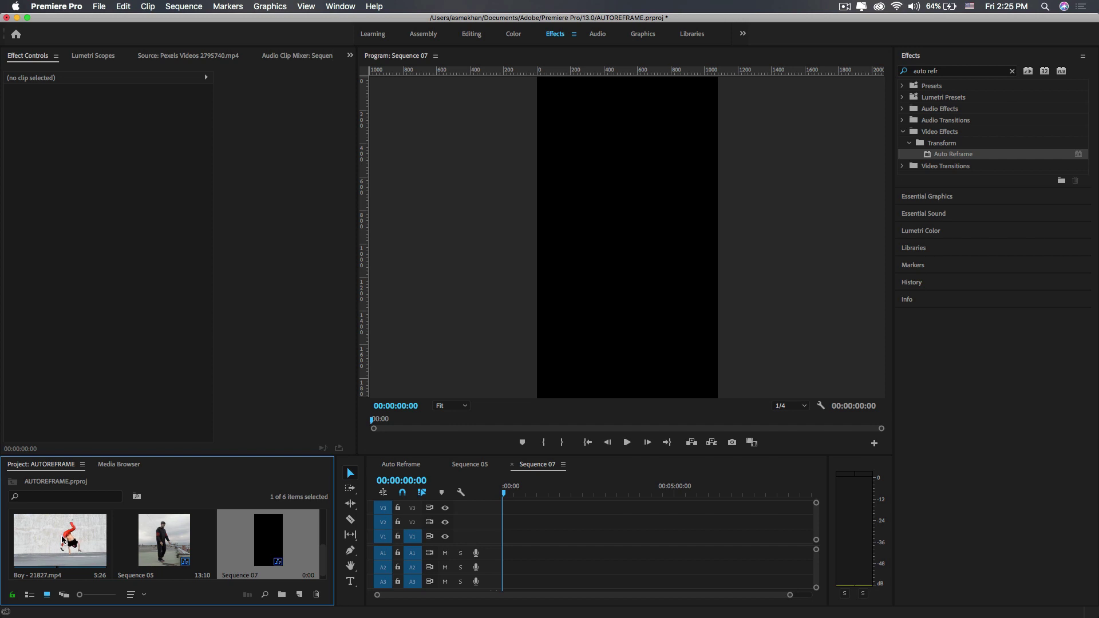
Place Boy - 21827.mp4 on V1 of Sequence 07, keeping the vertical settings.
drag(61, 541, 502, 543)
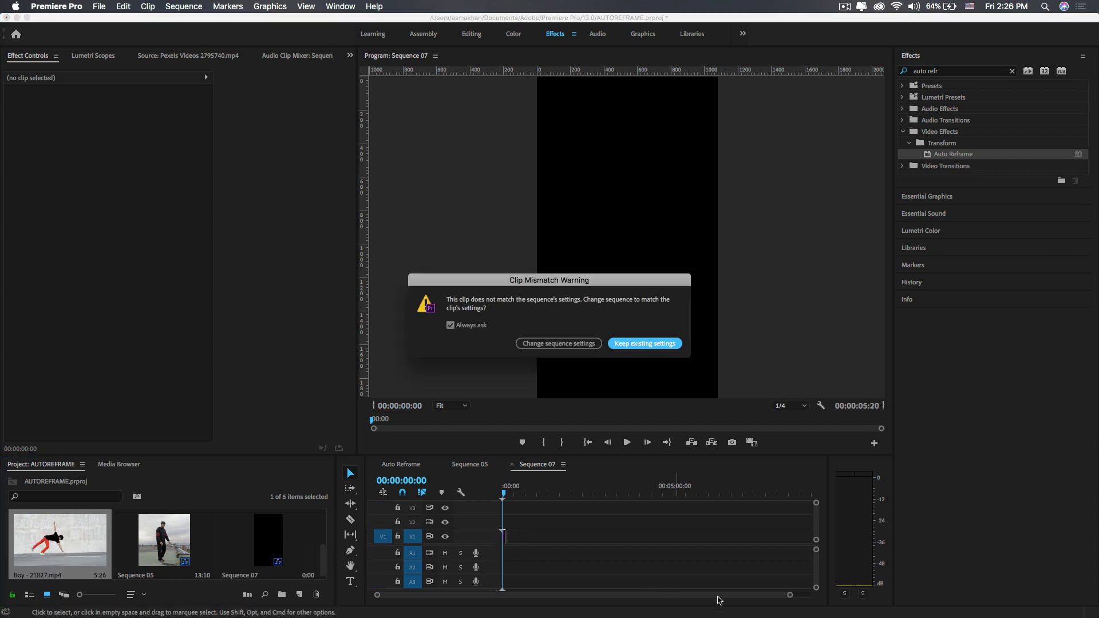
click(639, 345)
drag(788, 594, 639, 595)
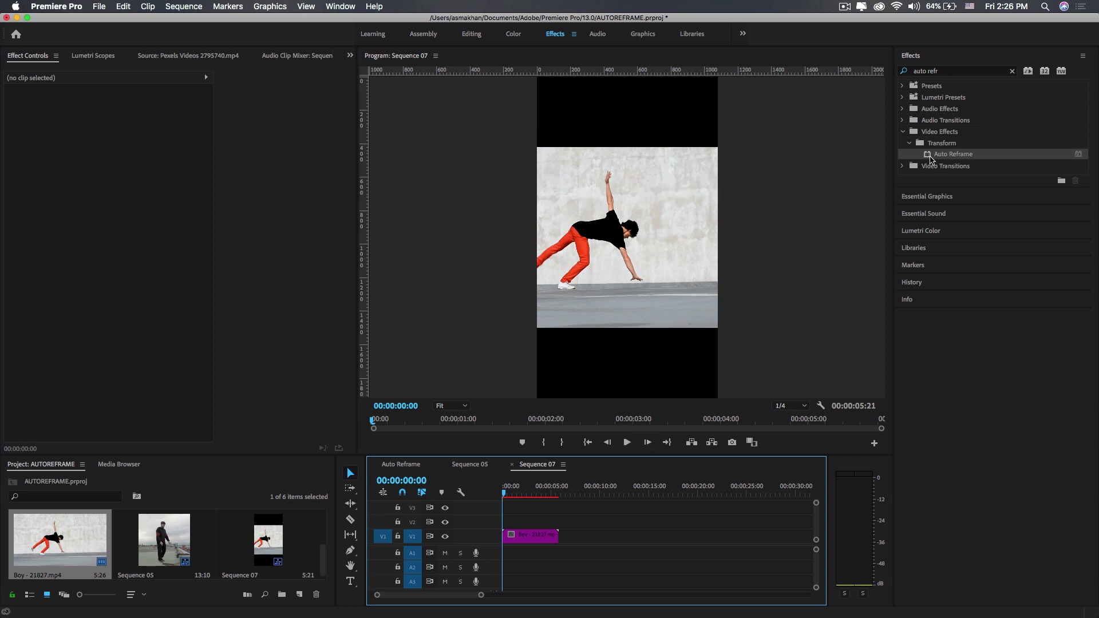
Apply Auto Reframe to the Boy clip and preview it from the start.
drag(930, 159, 518, 540)
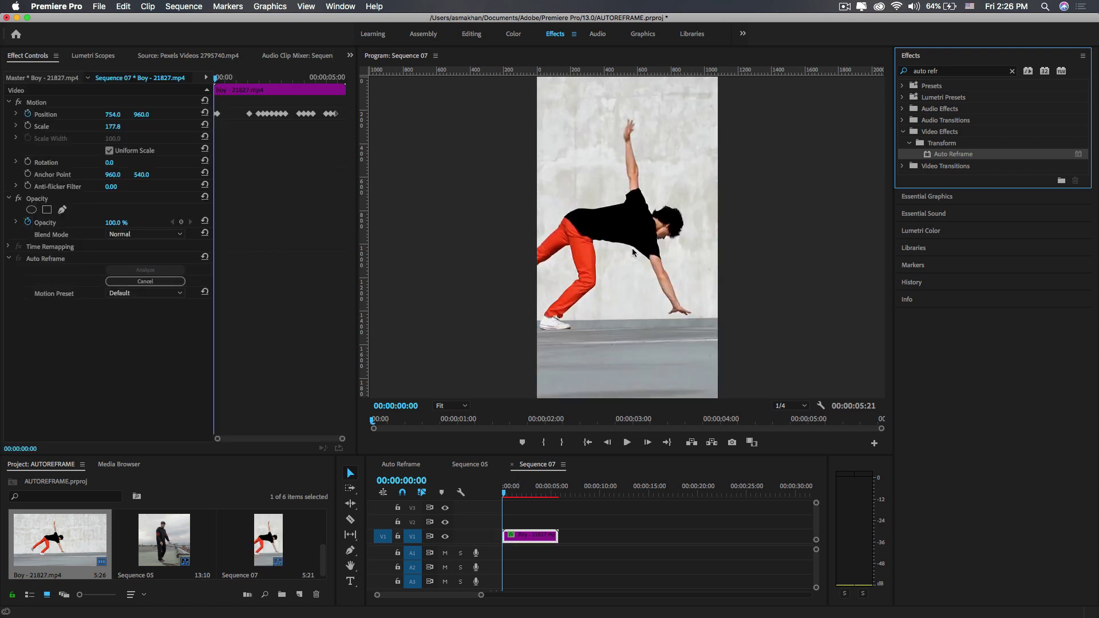
key(space)
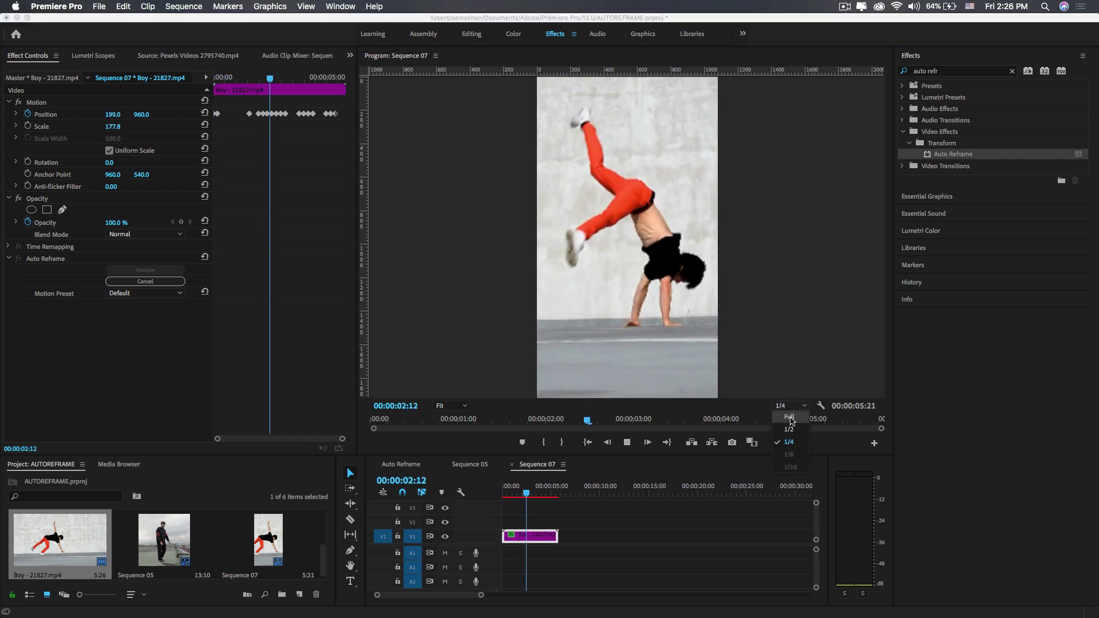
click(510, 493)
drag(509, 496, 503, 496)
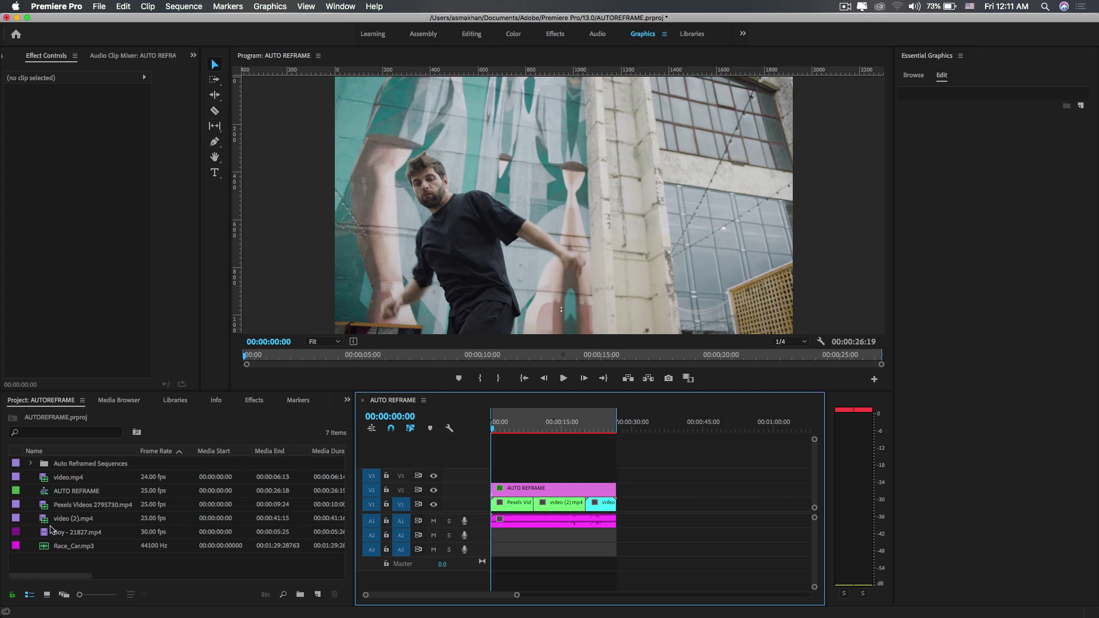
Bring up the context menu for the AUTO REFRAME sequence in the Project panel.
click(44, 496)
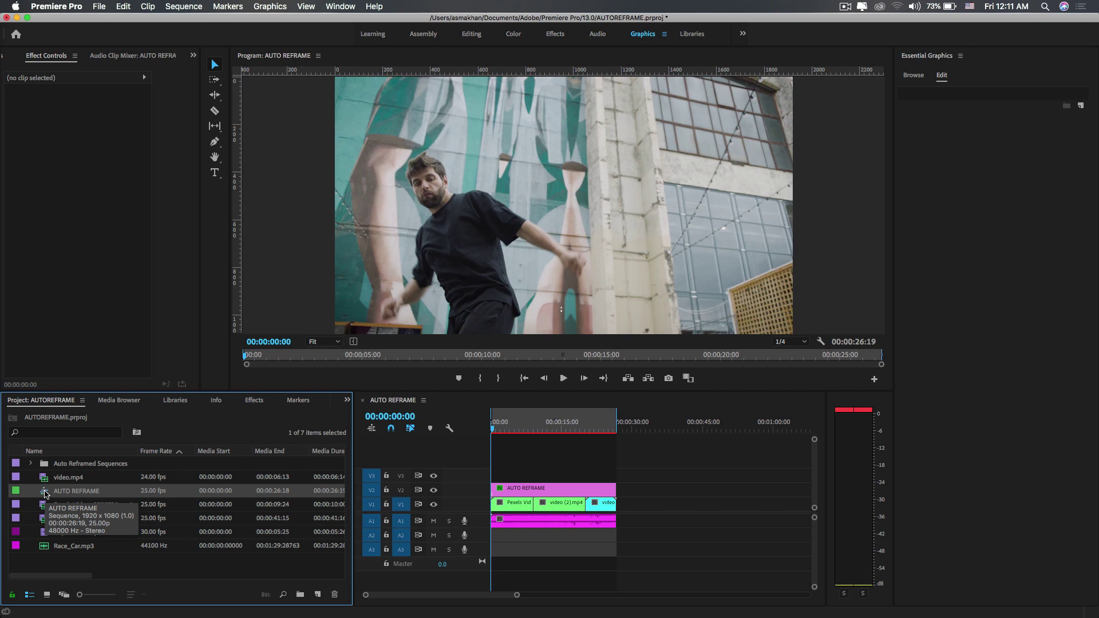
right_click(46, 495)
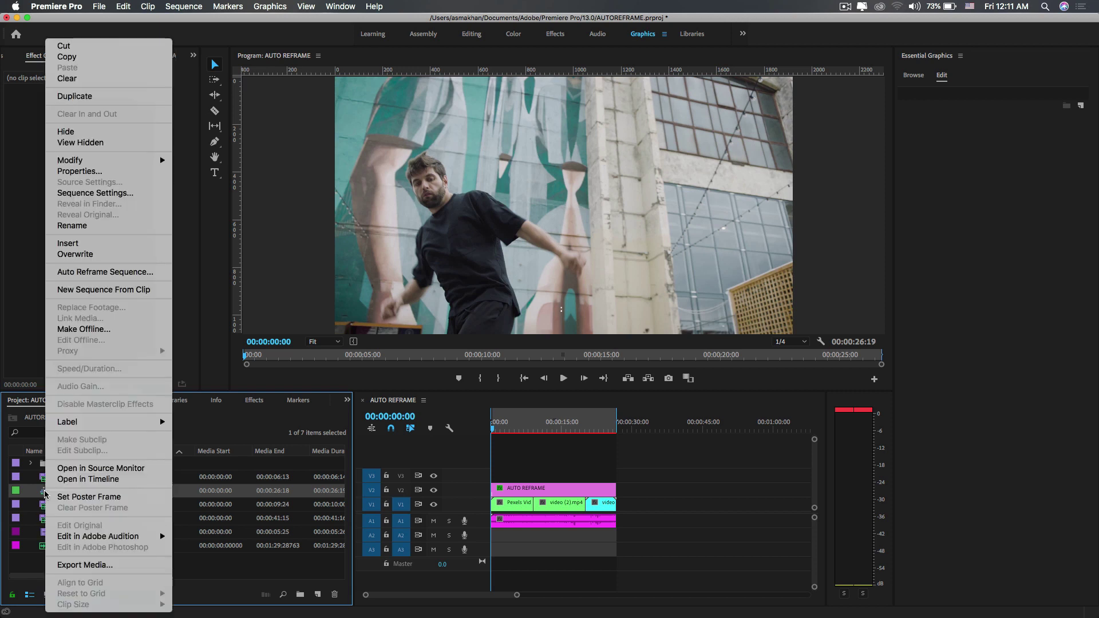
Auto Reframe the sequence at Vertical 9:16, creating AUTO REFRAME - (9x16).
click(94, 273)
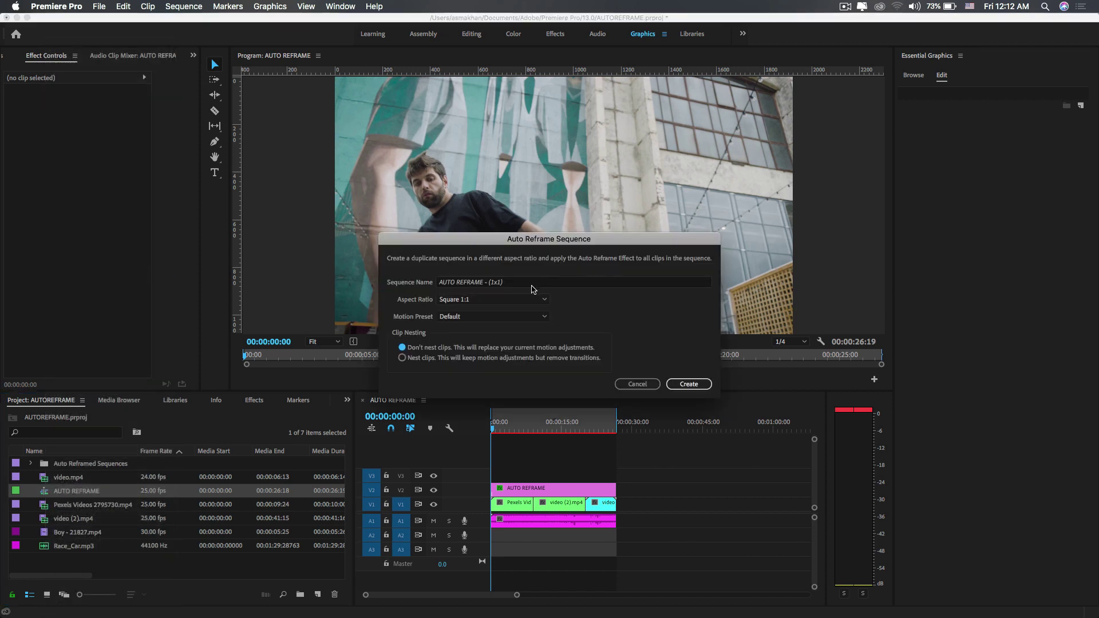
drag(538, 243, 522, 257)
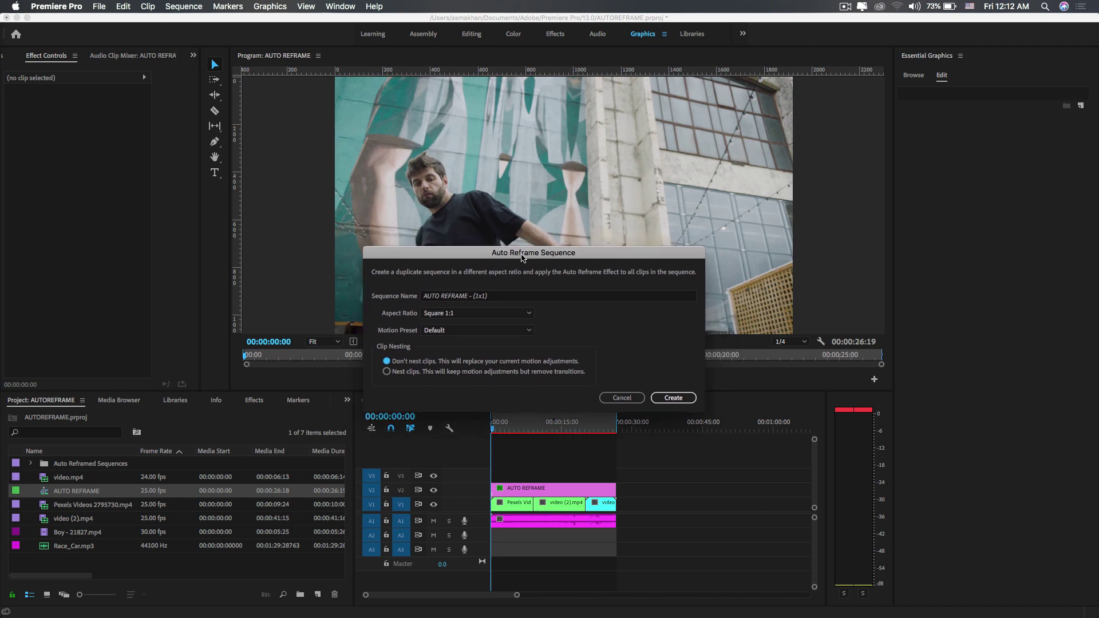
click(479, 316)
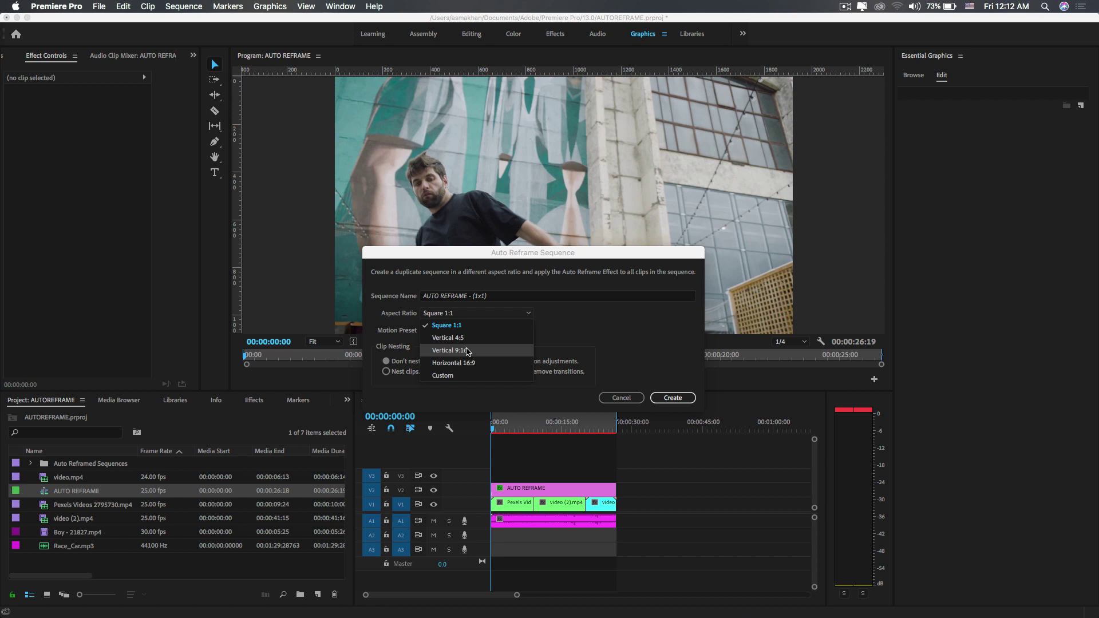
click(468, 351)
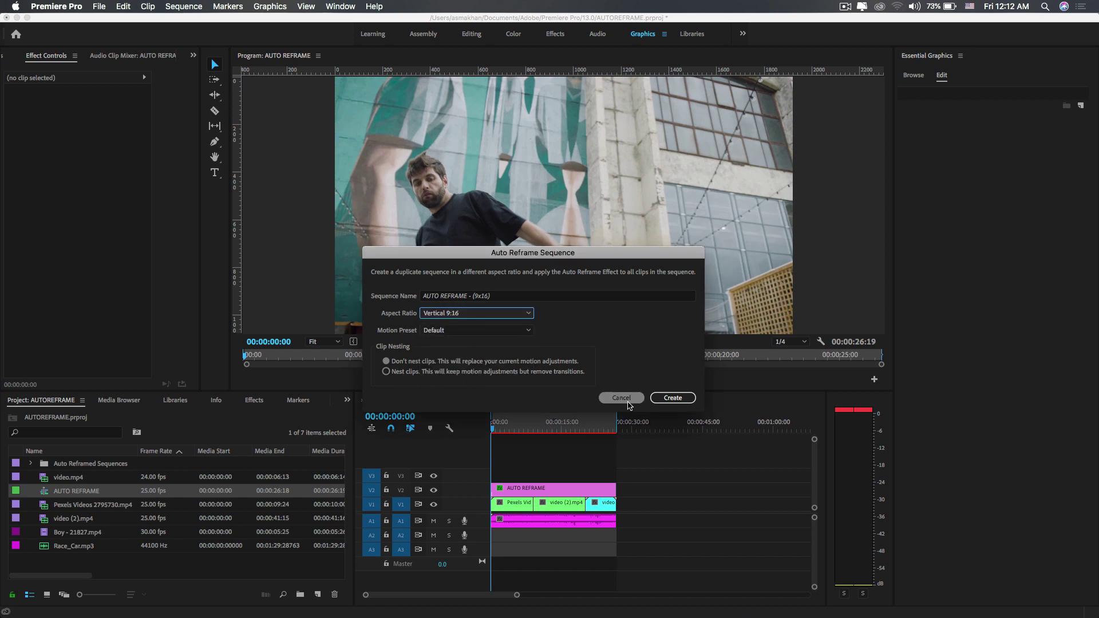
click(515, 315)
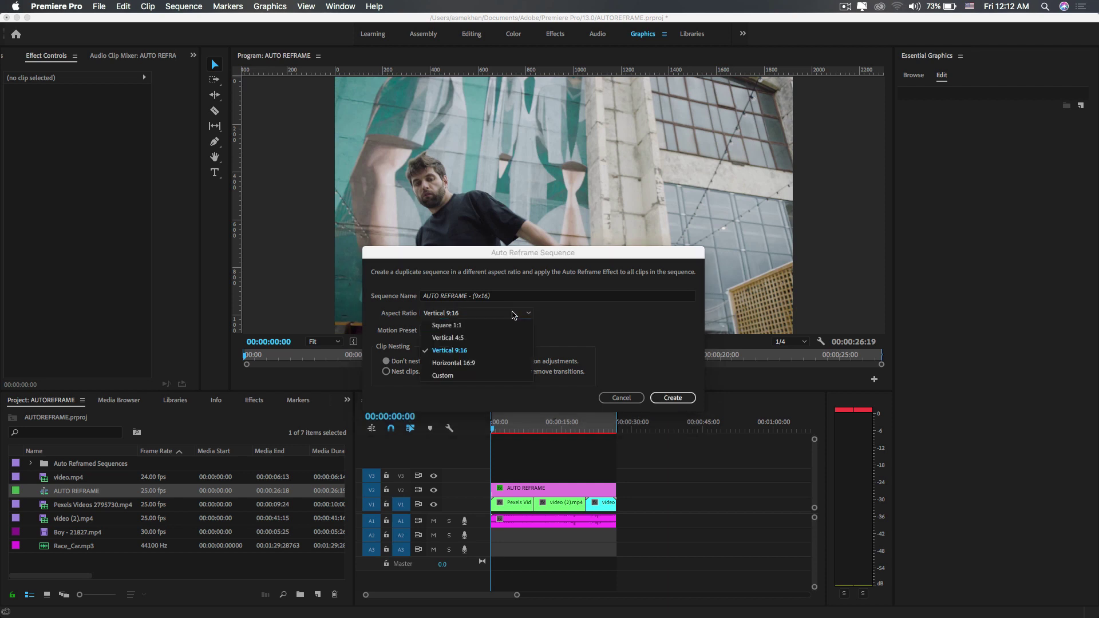
click(479, 351)
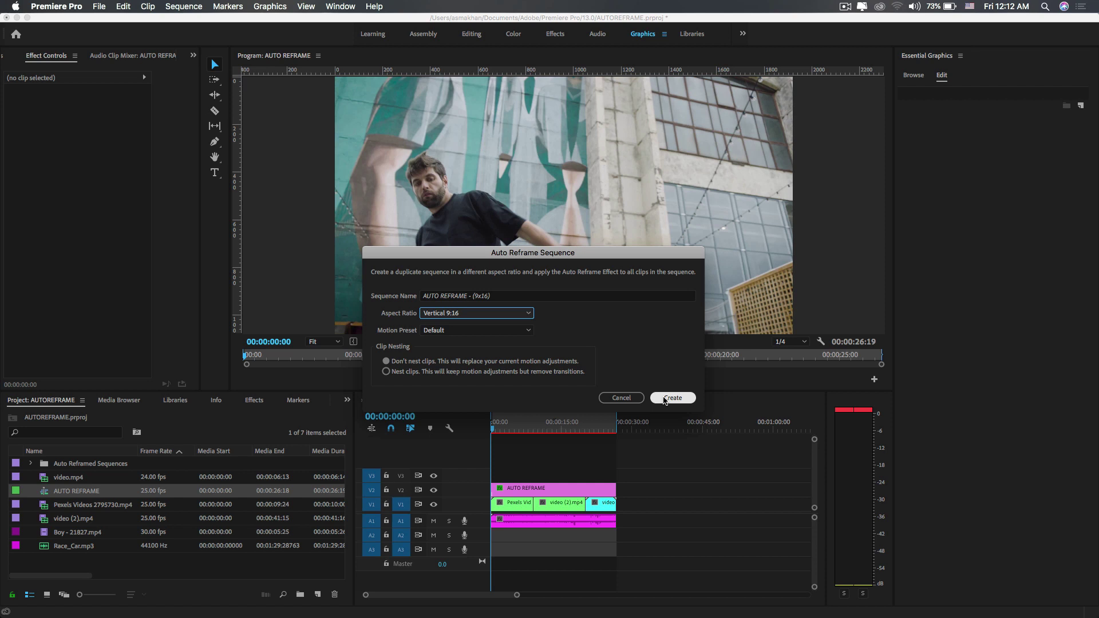
click(665, 399)
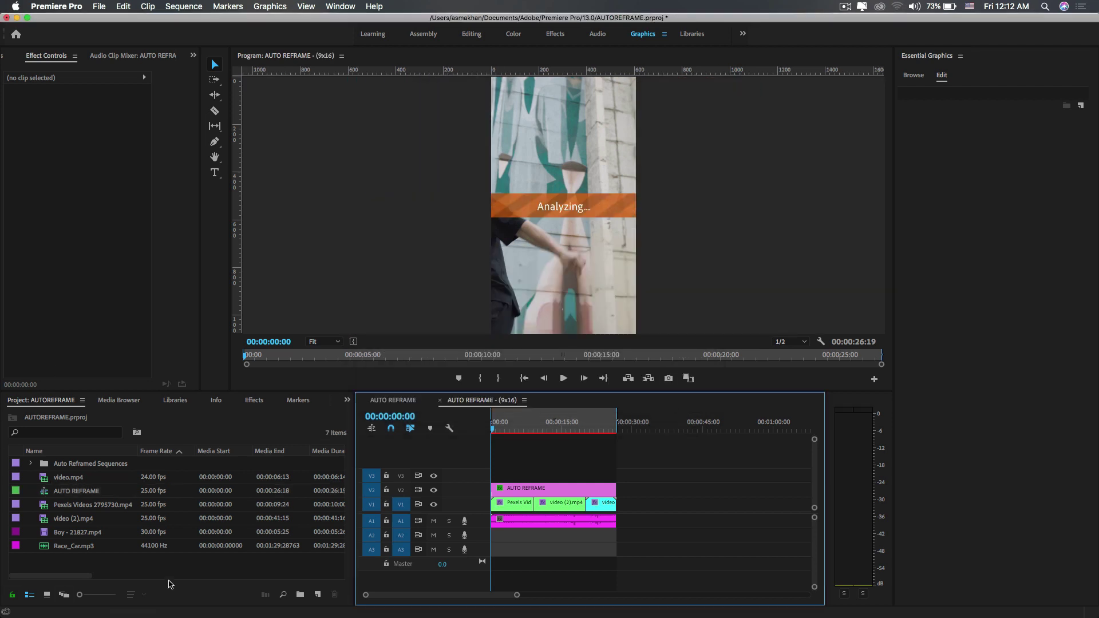
key(grave)
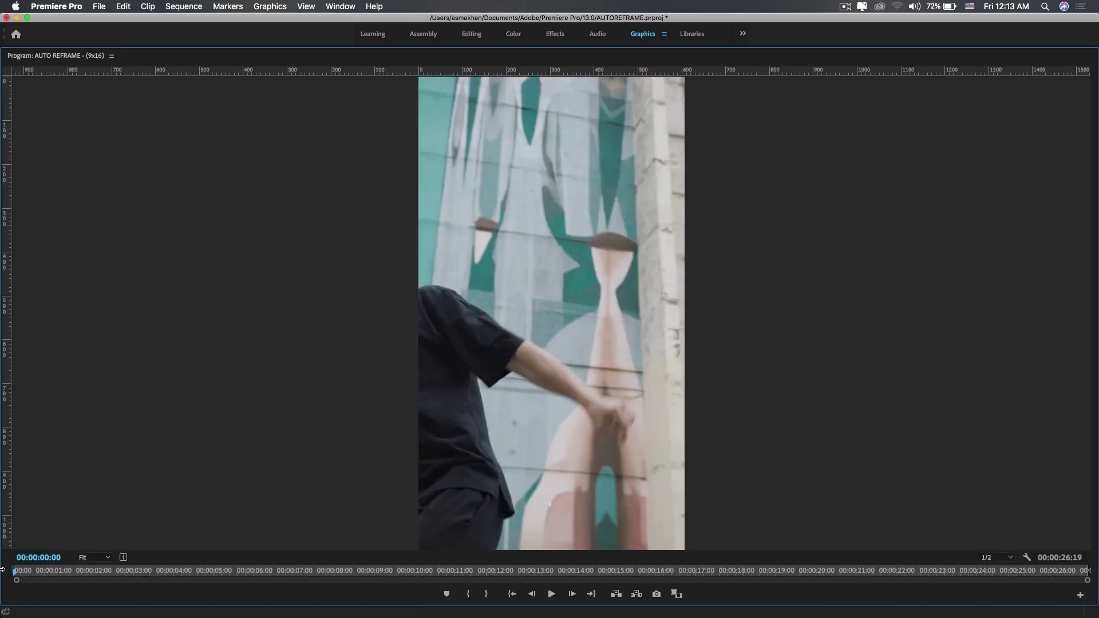
key(space)
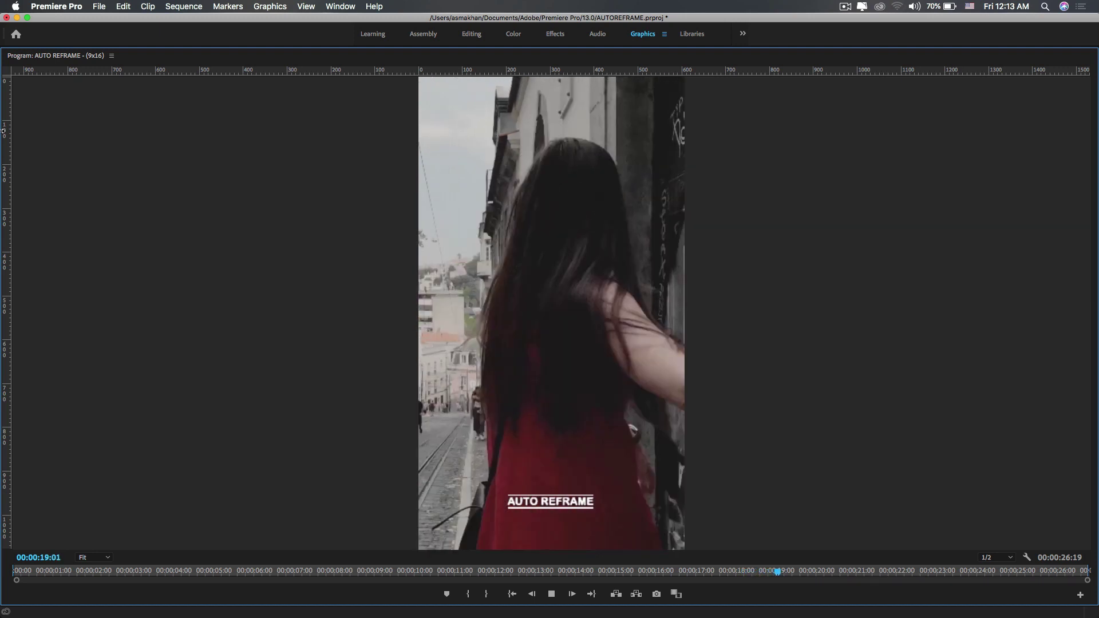
key(grave)
click(583, 426)
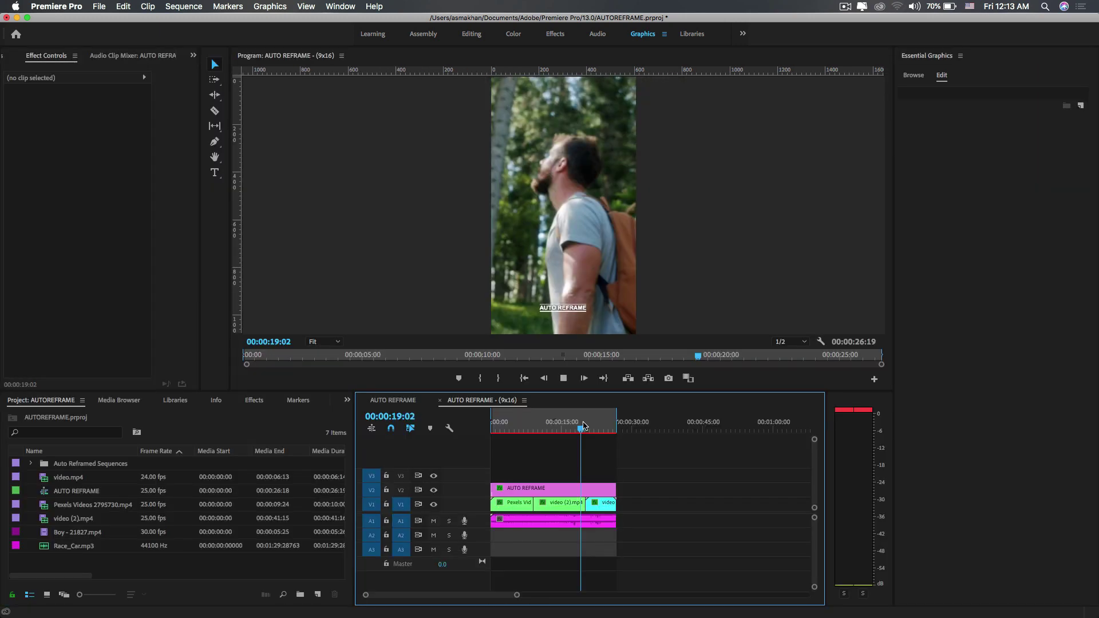
key(space)
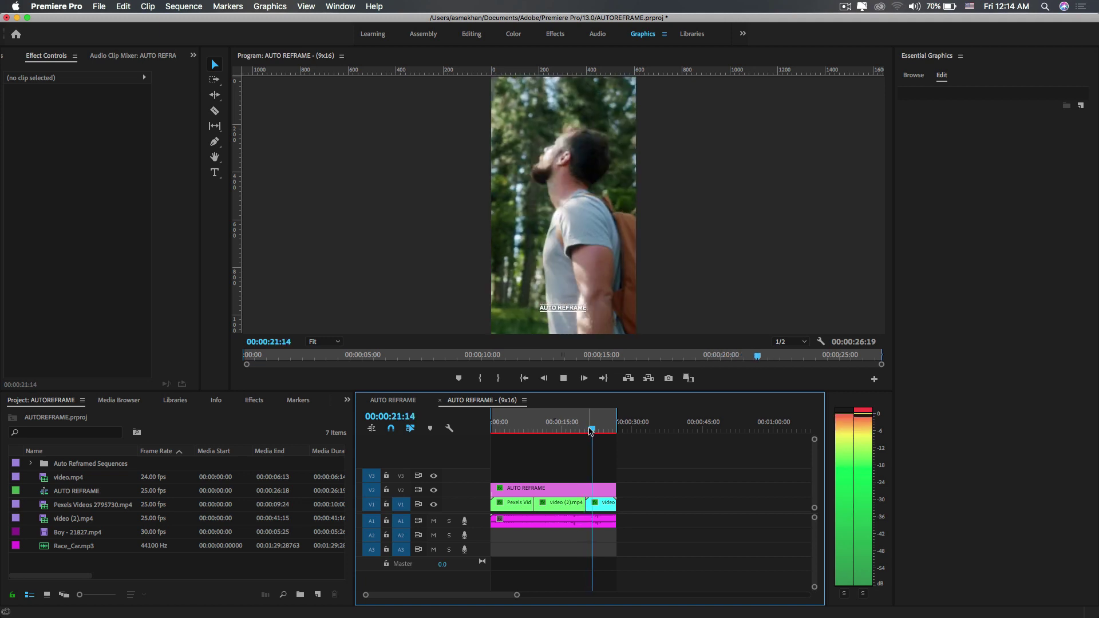
key(space)
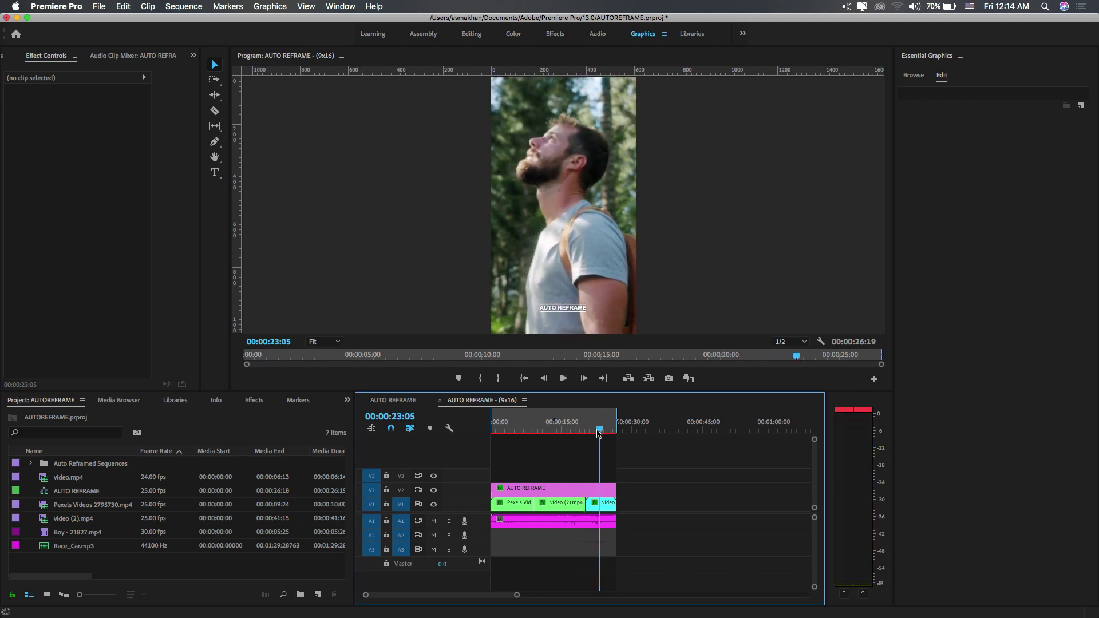